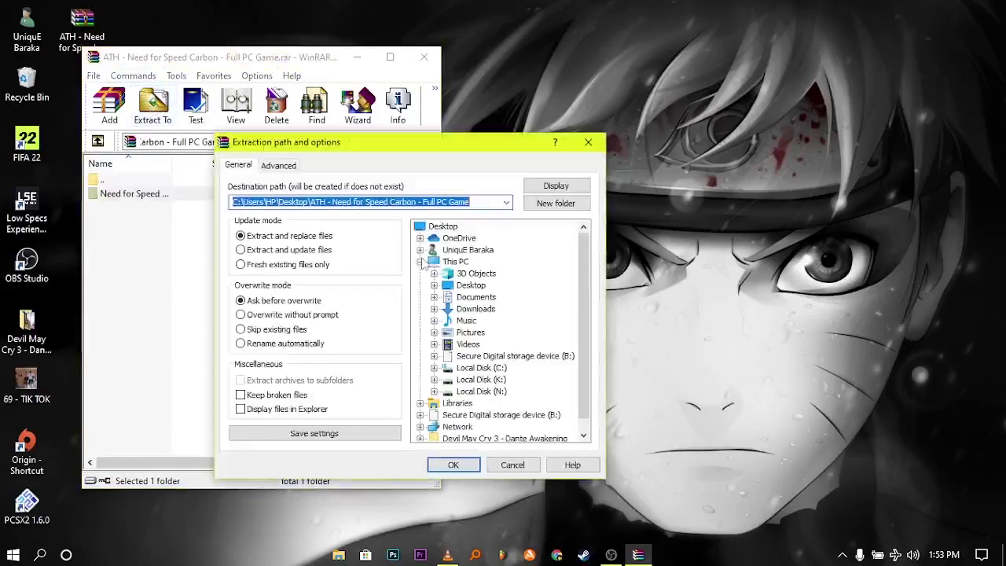
Try to extract the archive's Need for Speed Carbon folder to the Desktop, then dismiss the diagnostic messages
double_click(472, 285)
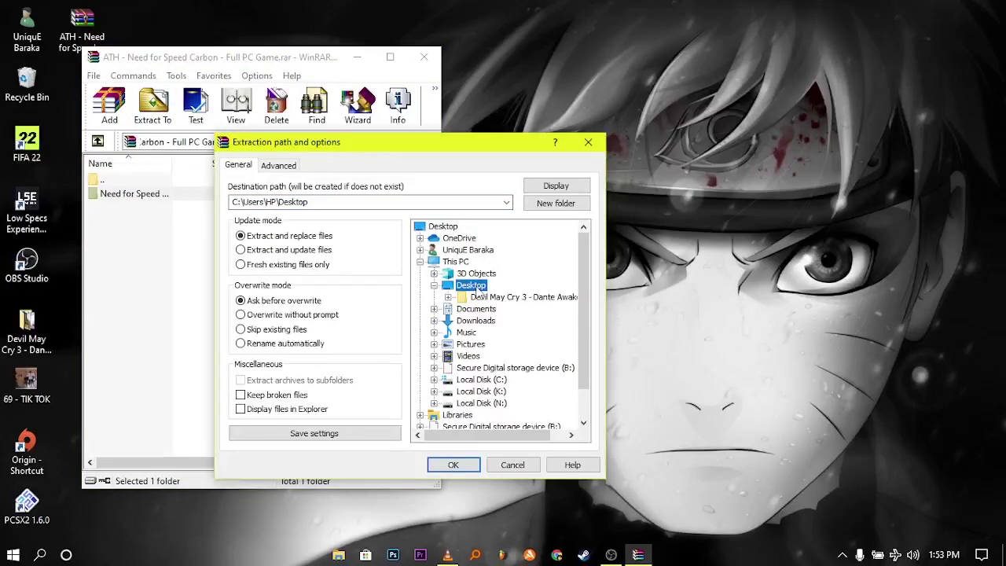
click(452, 465)
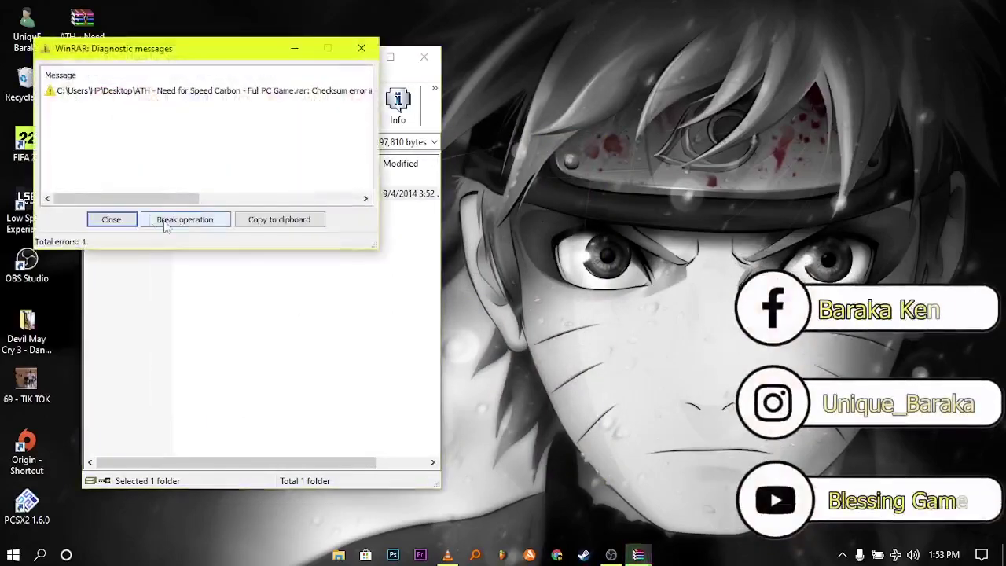
click(126, 219)
Compare the files in the extracted Need for Speed Carbon folder with those in the archive, placing both windows side by side
drag(233, 57, 425, 63)
double_click(83, 93)
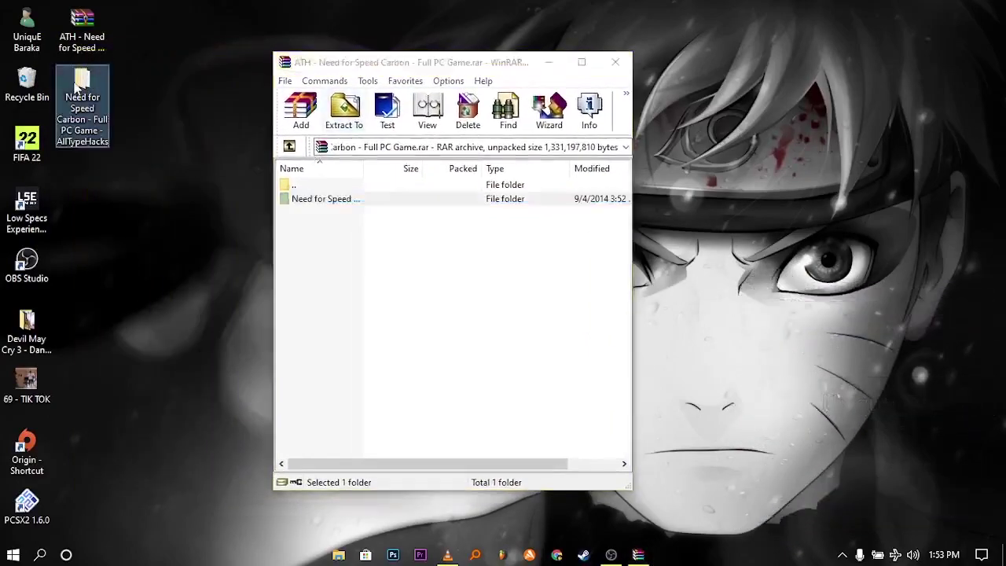
drag(685, 76, 700, 72)
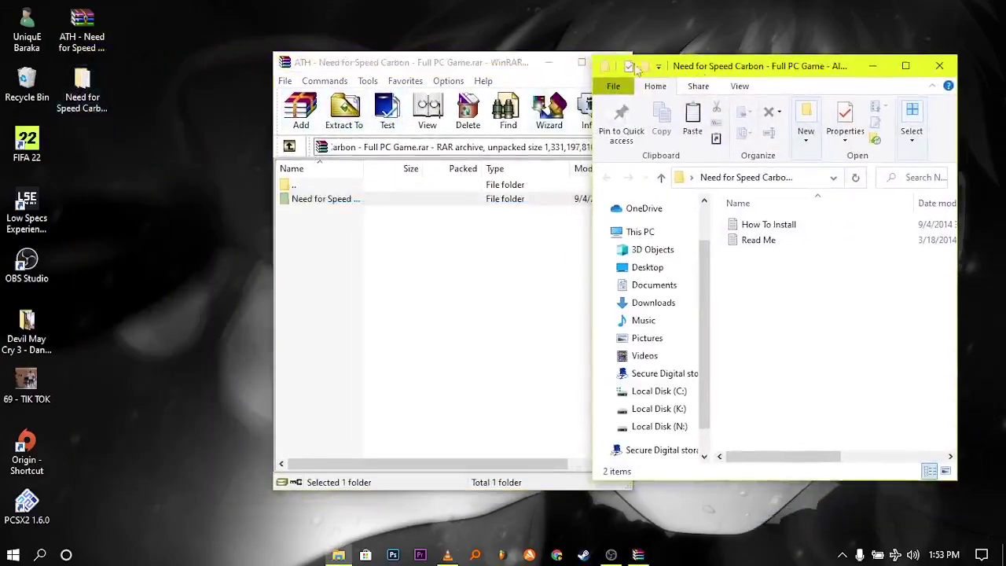
drag(408, 59, 298, 56)
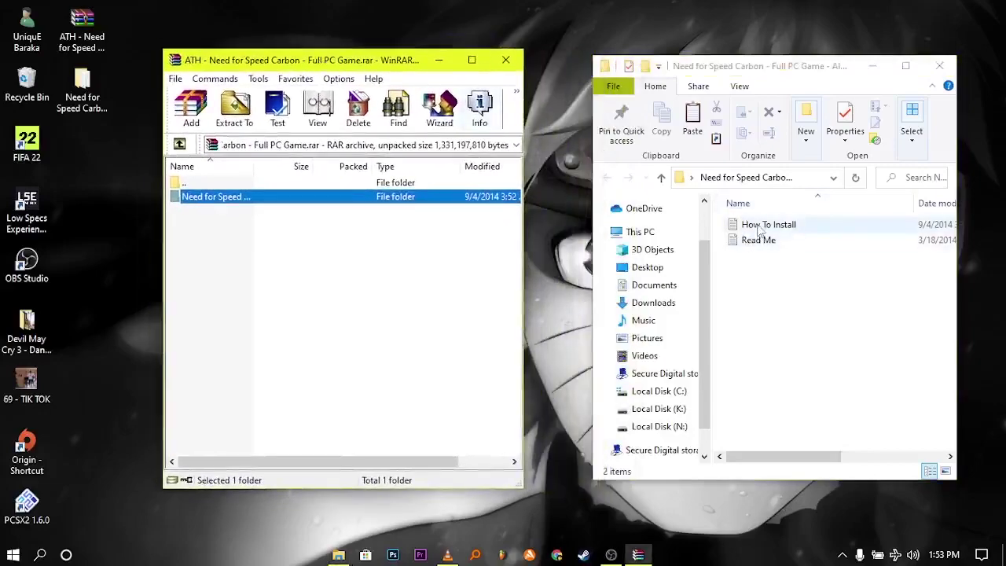
double_click(210, 197)
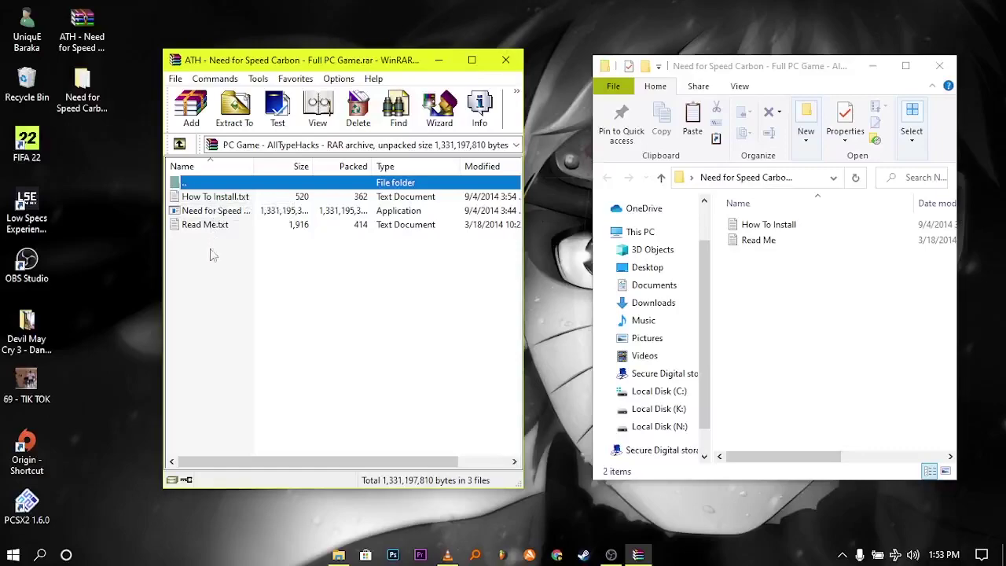
Close the folder and archive windows, then delete the extracted Need for Speed Carbon folder from the desktop
click(940, 65)
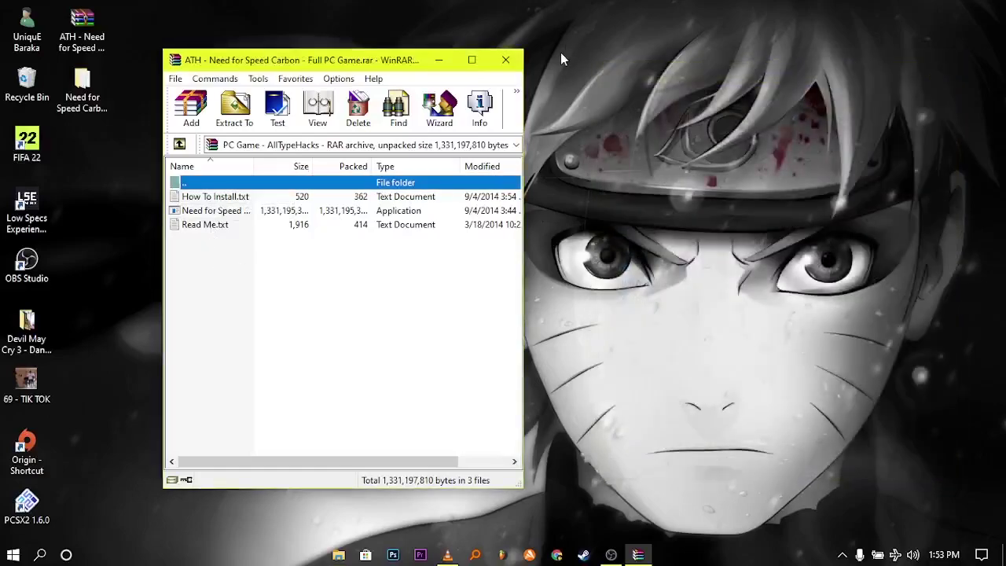
click(519, 68)
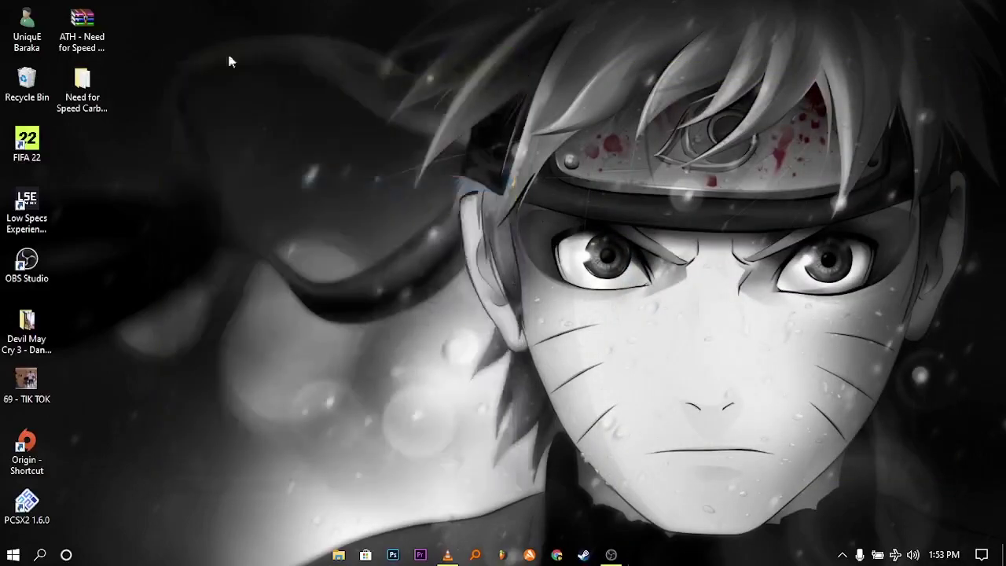
click(77, 89)
key(Delete)
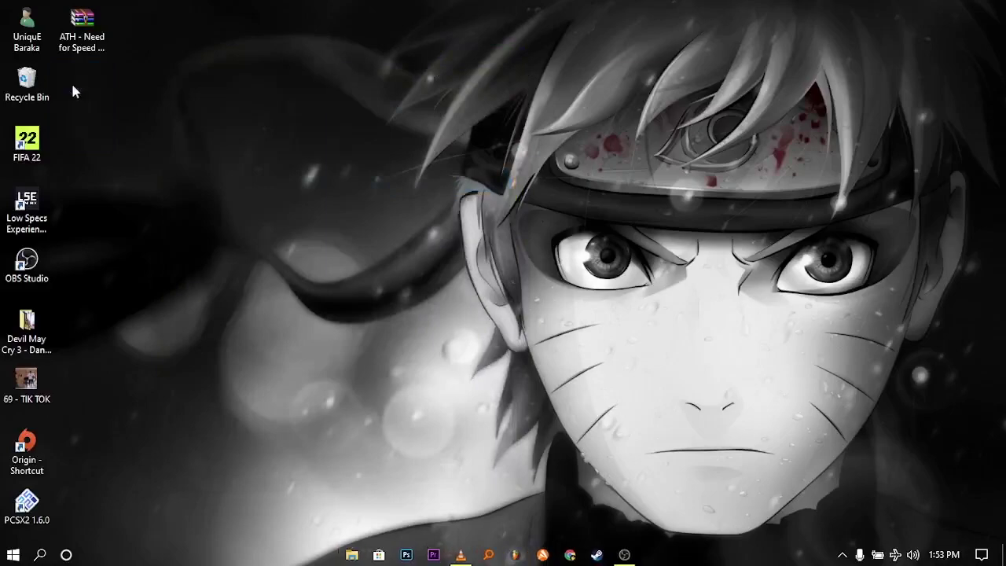
right_click(332, 156)
click(358, 200)
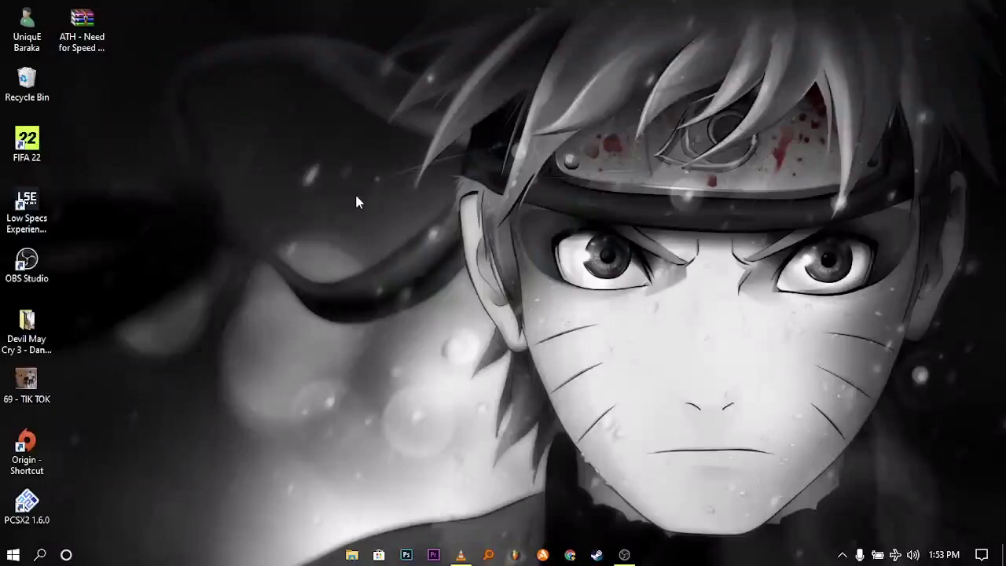
Open the Roaming application data folder by running %APPDATA%
key(super+r)
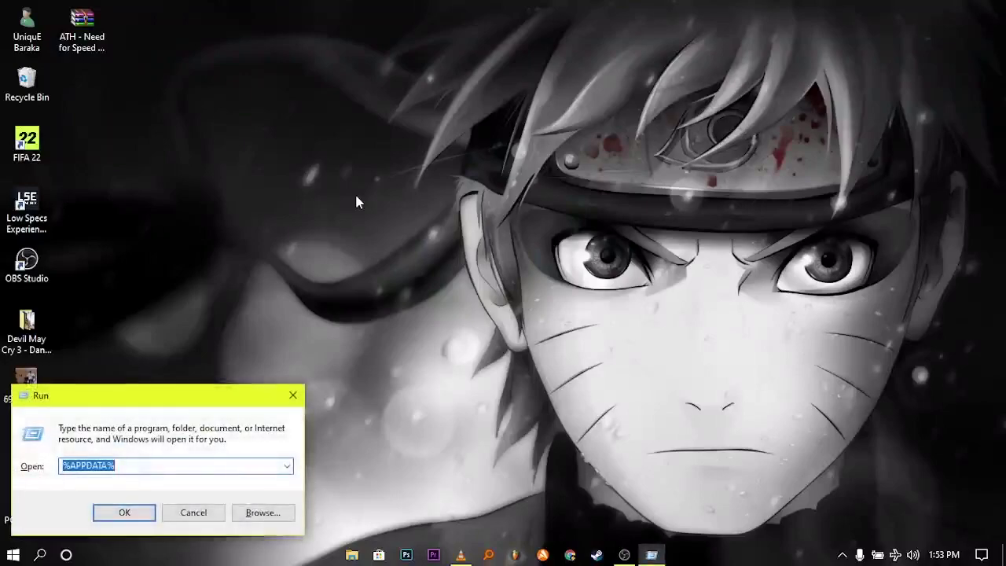
key(BackSpace)
text(%)
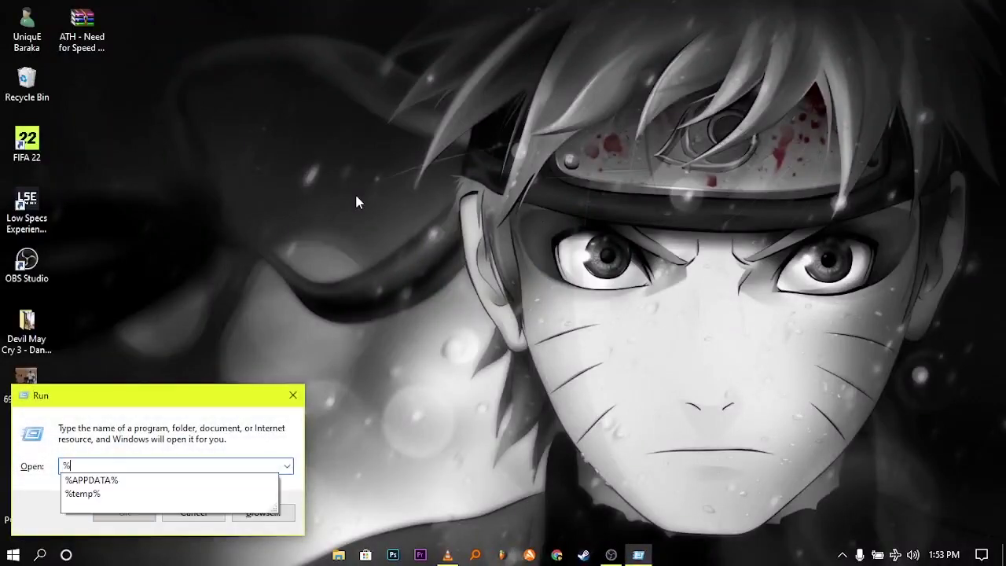
key(Down)
key(Return)
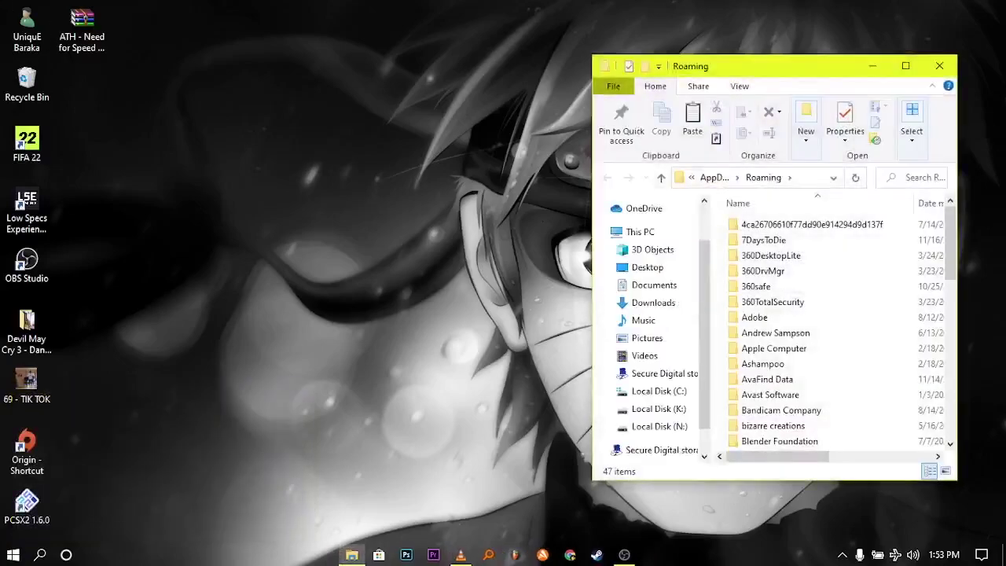
Delete the folder listed directly after WhatsApp in Roaming, and close the window
scroll(786, 251, down, 5)
drag(955, 324, 954, 405)
click(762, 415)
click(757, 426)
right_click(757, 426)
click(797, 495)
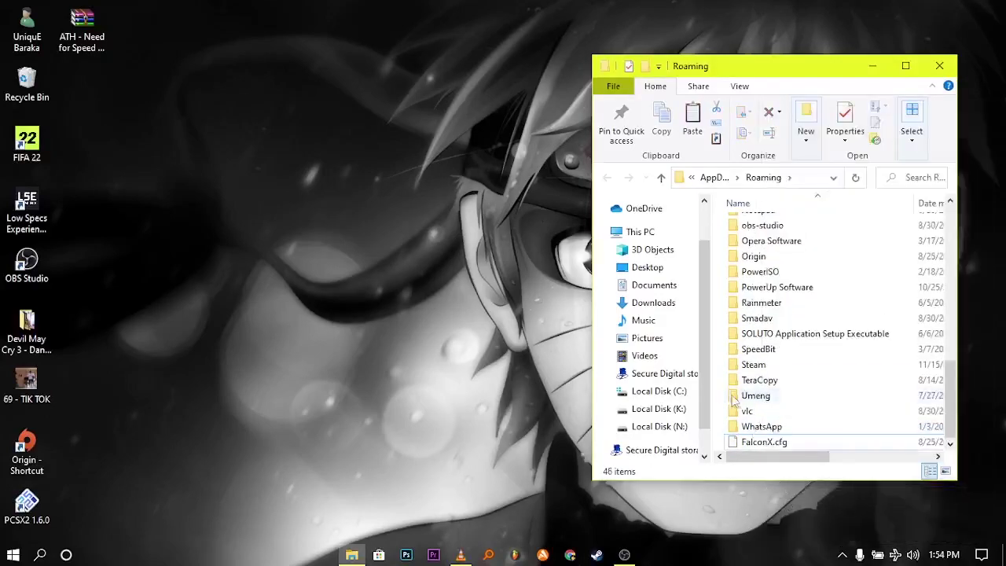
click(950, 64)
right_click(483, 86)
click(511, 121)
right_click(523, 126)
click(568, 168)
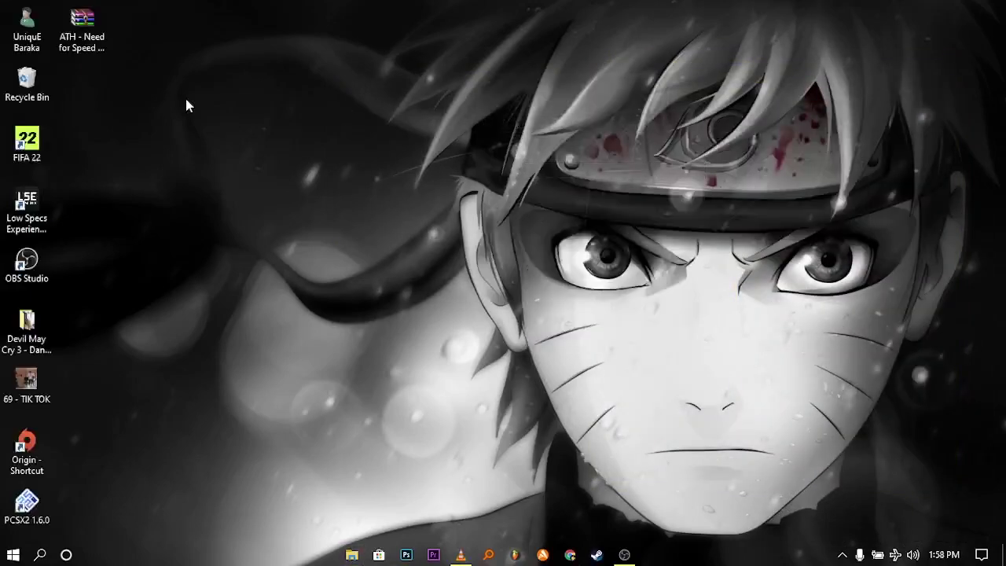
Reopen the ATH - Need for Speed Carbon archive, dismiss the web notice and check the files inside its folder
double_click(82, 30)
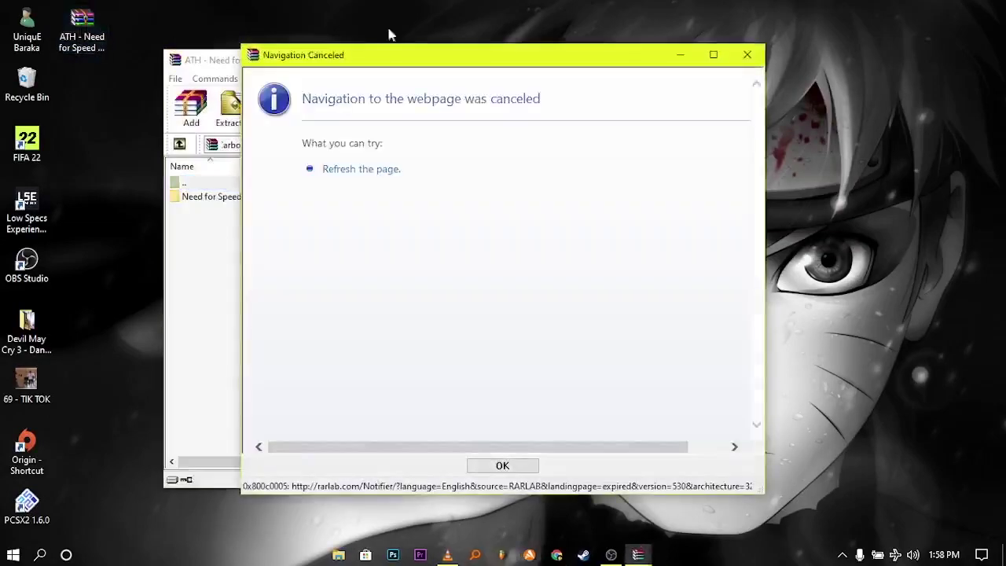
click(760, 62)
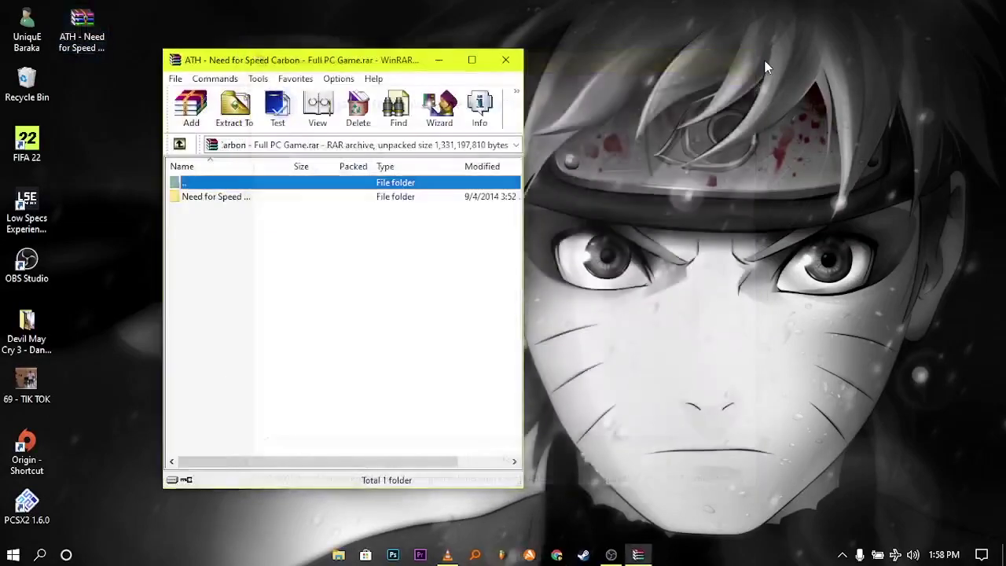
double_click(224, 200)
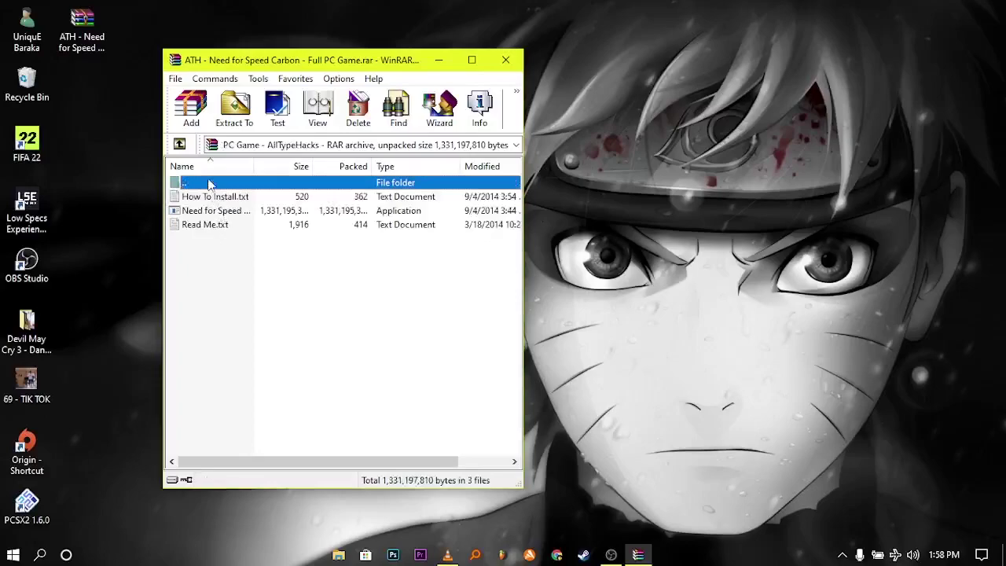
double_click(210, 183)
Extract the archive's folder to the Desktop with Overwrite without prompt, Keep broken files and Display files in Explorer enabled
click(234, 106)
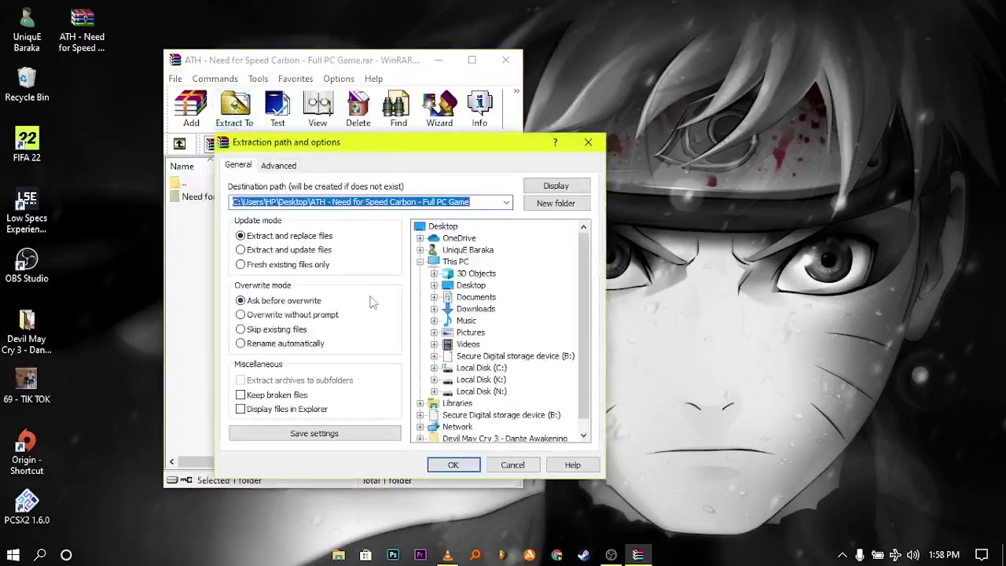
click(241, 315)
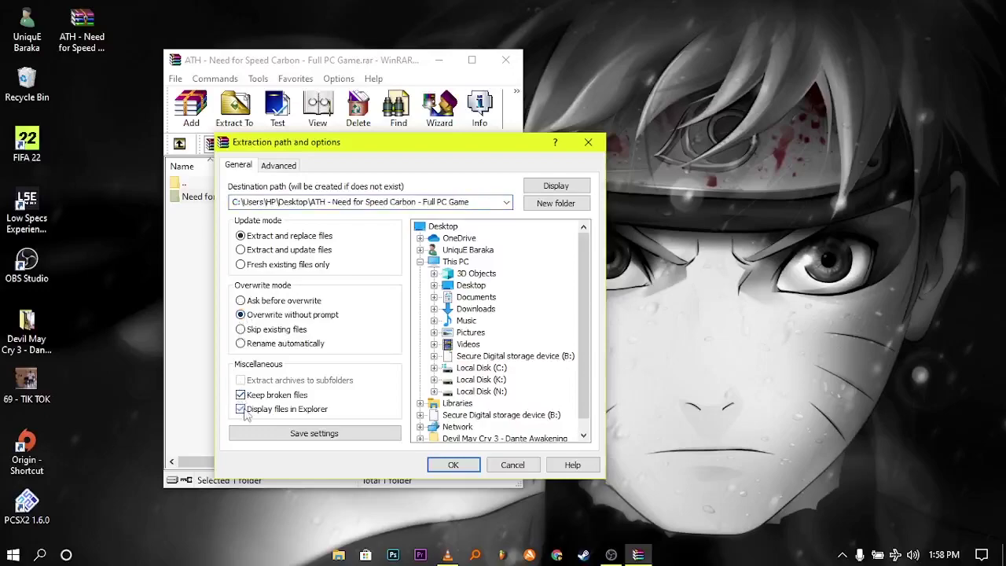
click(470, 286)
click(463, 464)
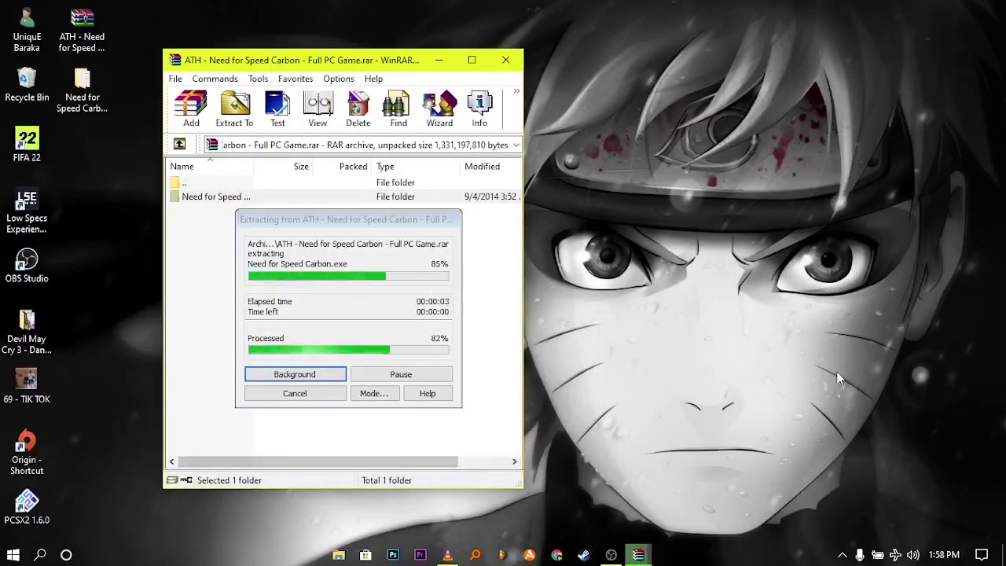
Dismiss the extraction's diagnostic messages and close the archive window
right_click(823, 156)
click(843, 202)
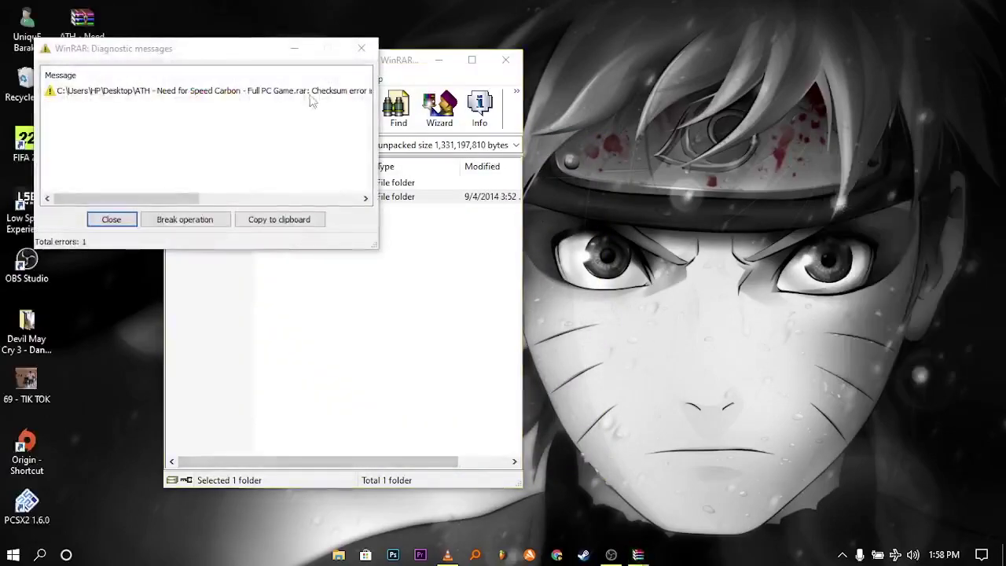
click(201, 94)
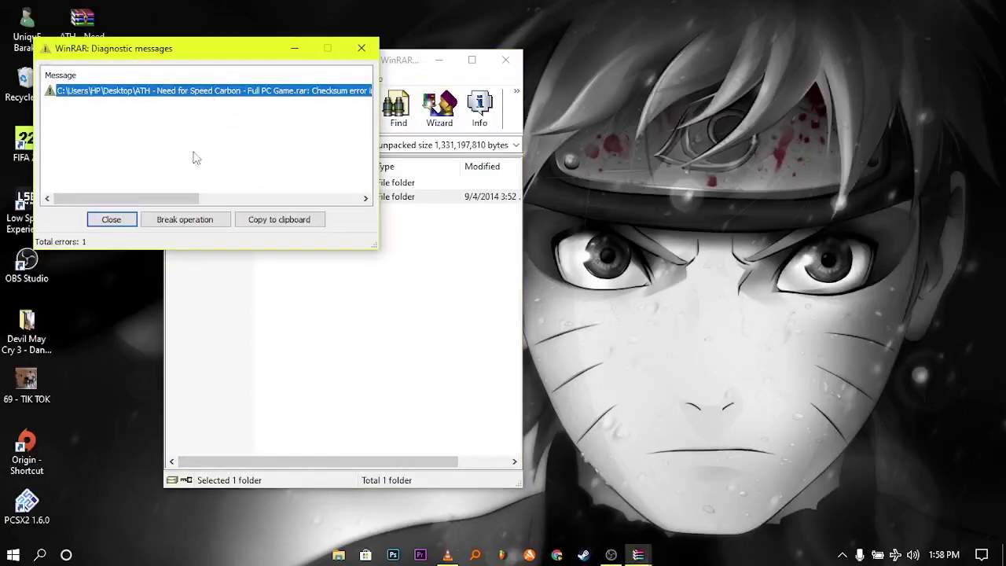
click(111, 219)
click(502, 66)
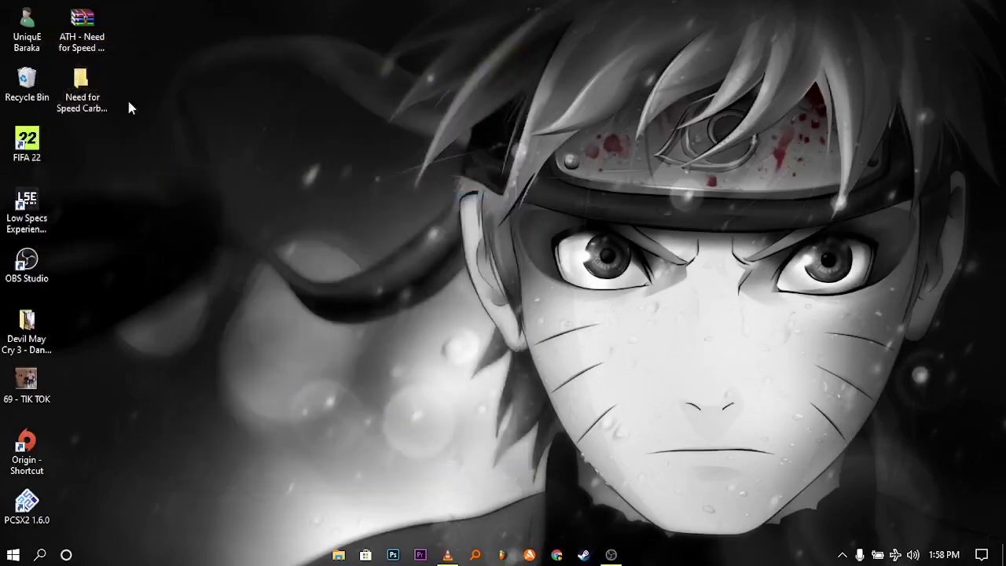
Run the Need for Speed Carbon setup from the extracted desktop folder and extract the game to the proposed destination
double_click(80, 93)
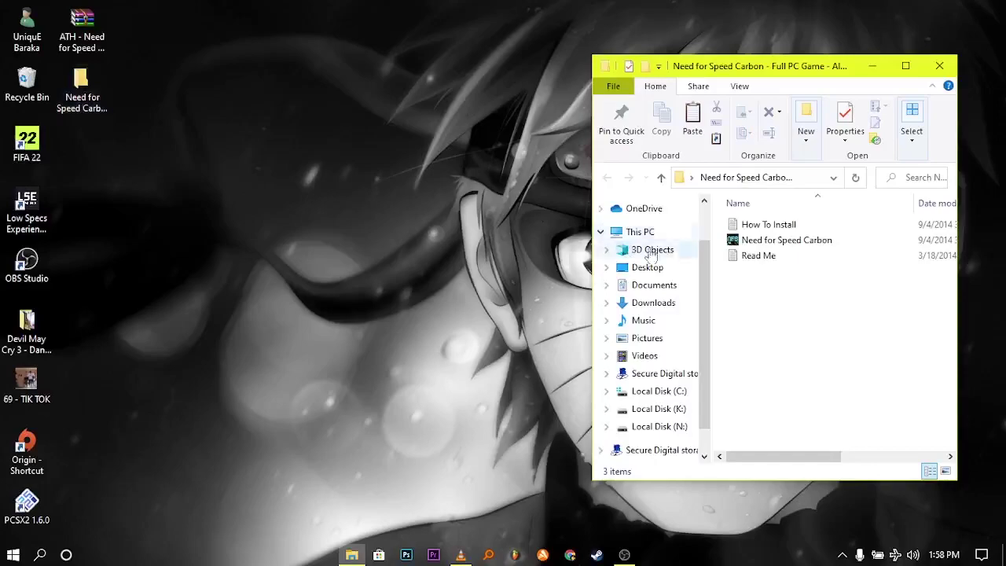
double_click(778, 241)
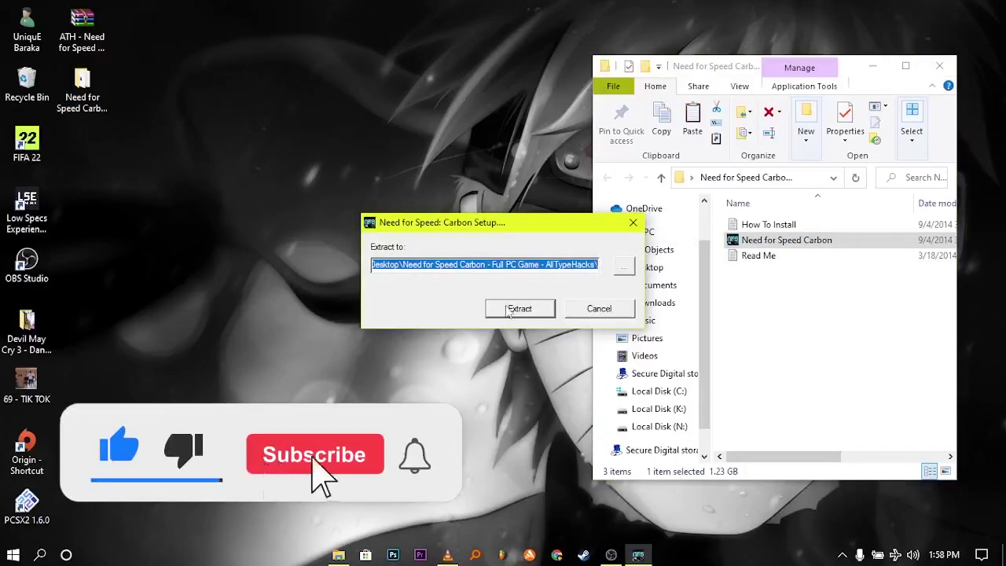
click(506, 309)
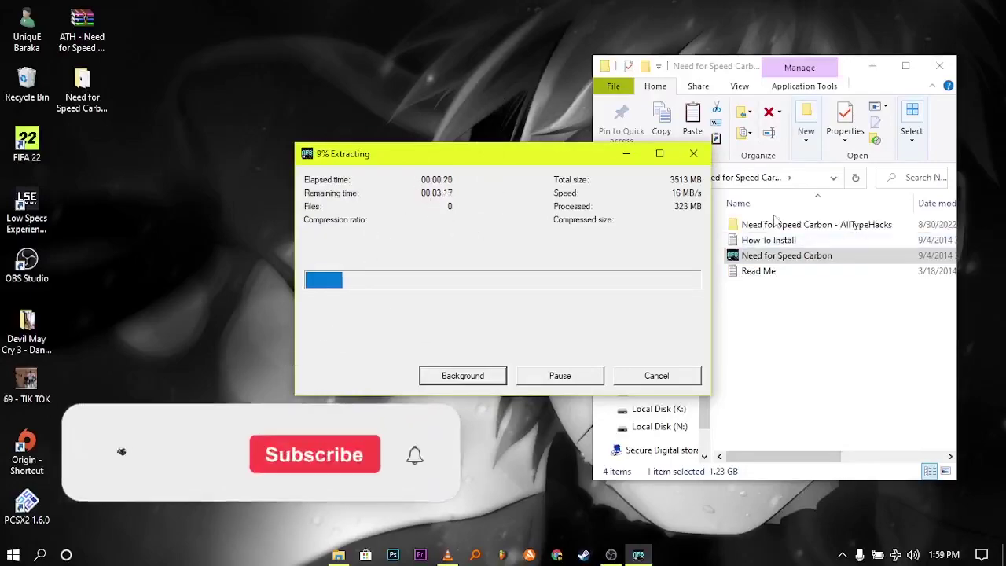
Examine the files appearing in the Need for Speed Carbon - AllTypeHacks folder, then return to the extraction progress
click(777, 226)
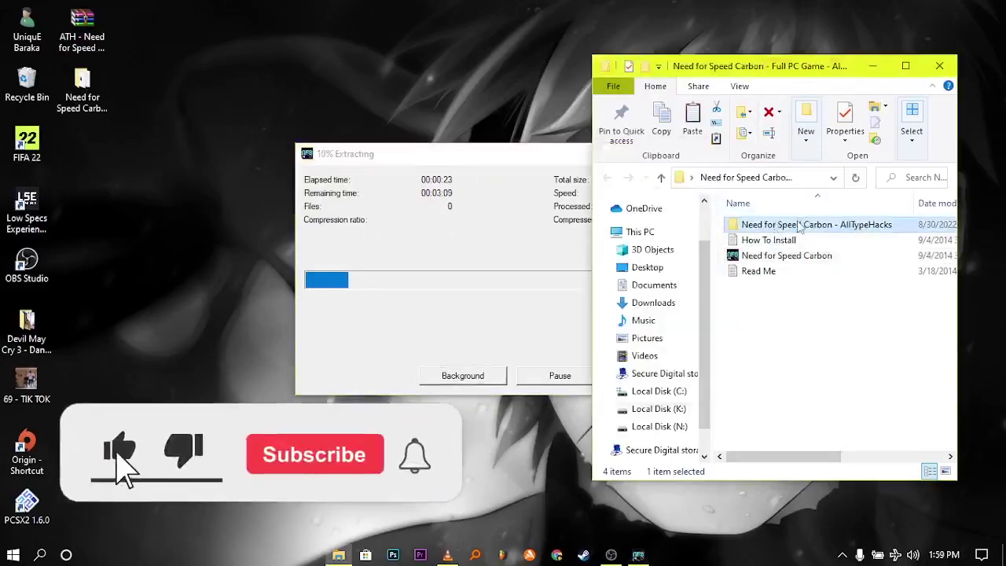
double_click(800, 226)
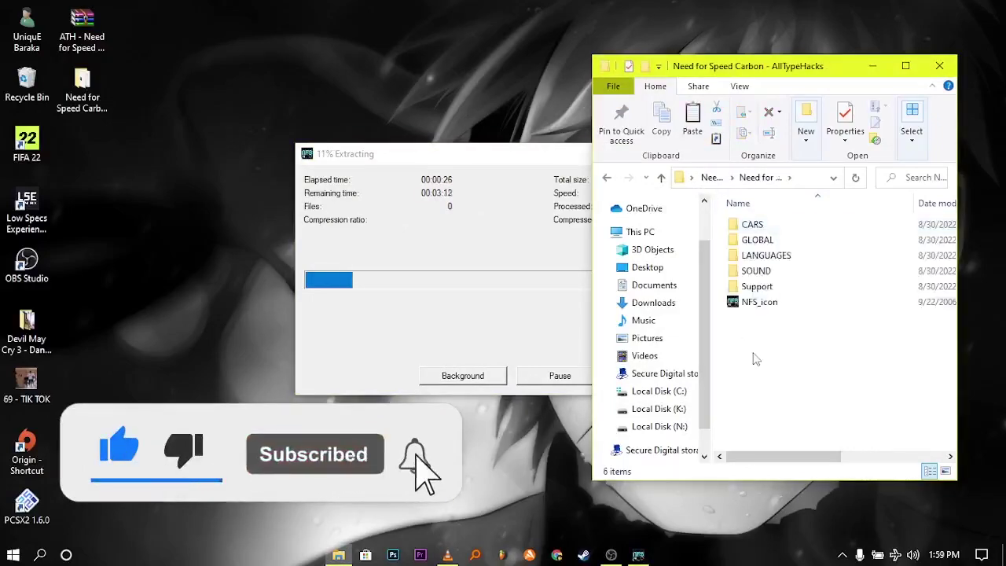
right_click(716, 336)
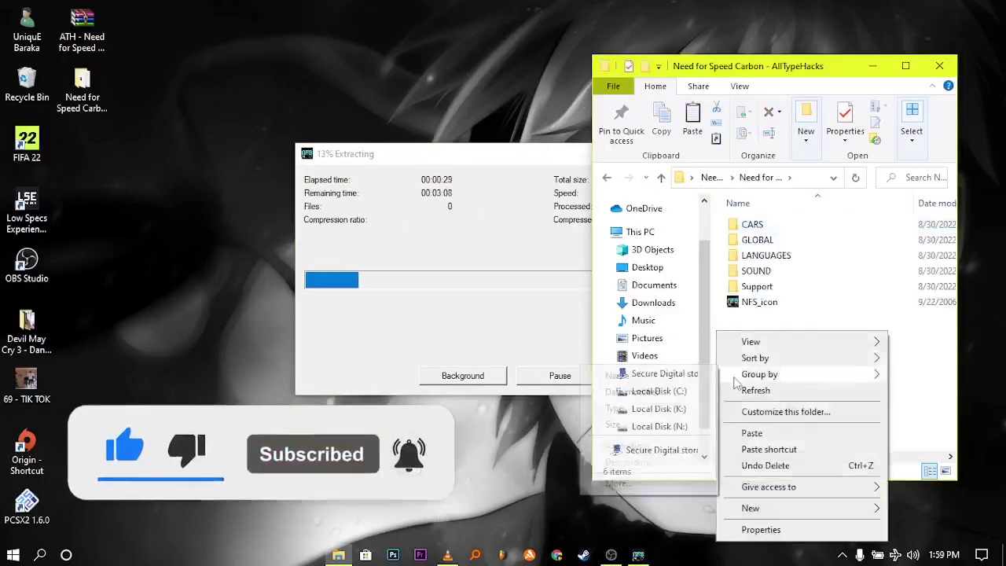
click(746, 389)
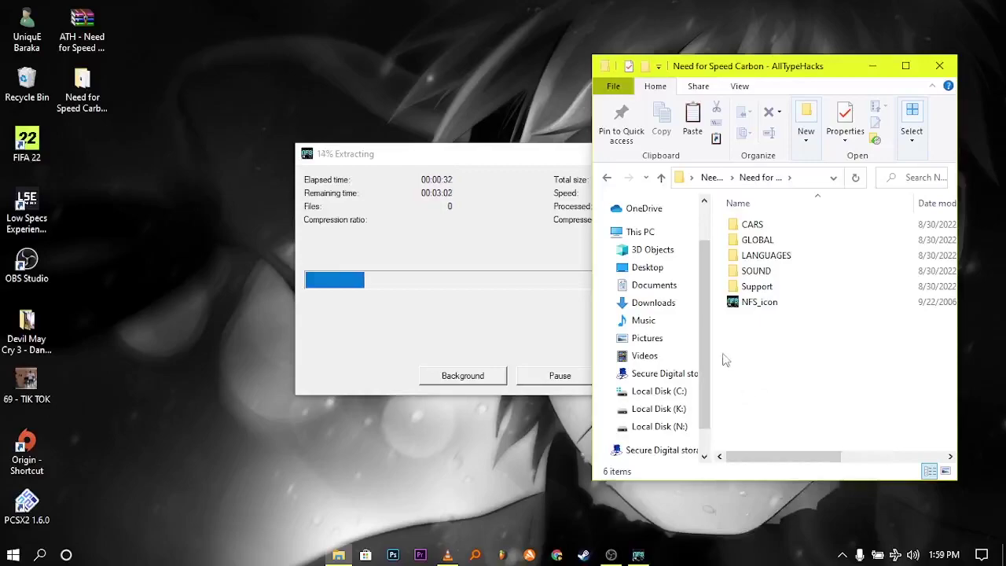
right_click(726, 360)
click(751, 206)
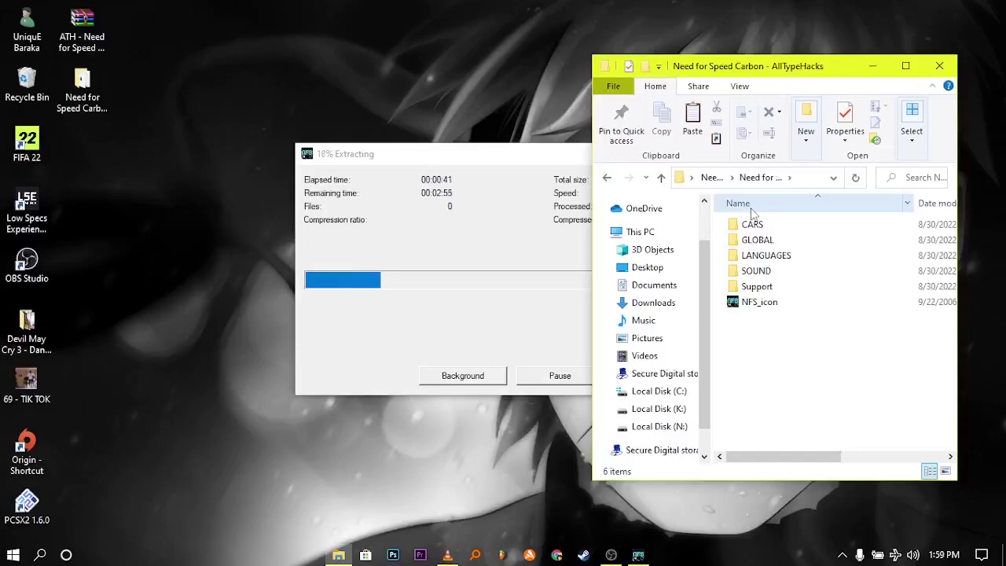
right_click(721, 229)
click(745, 288)
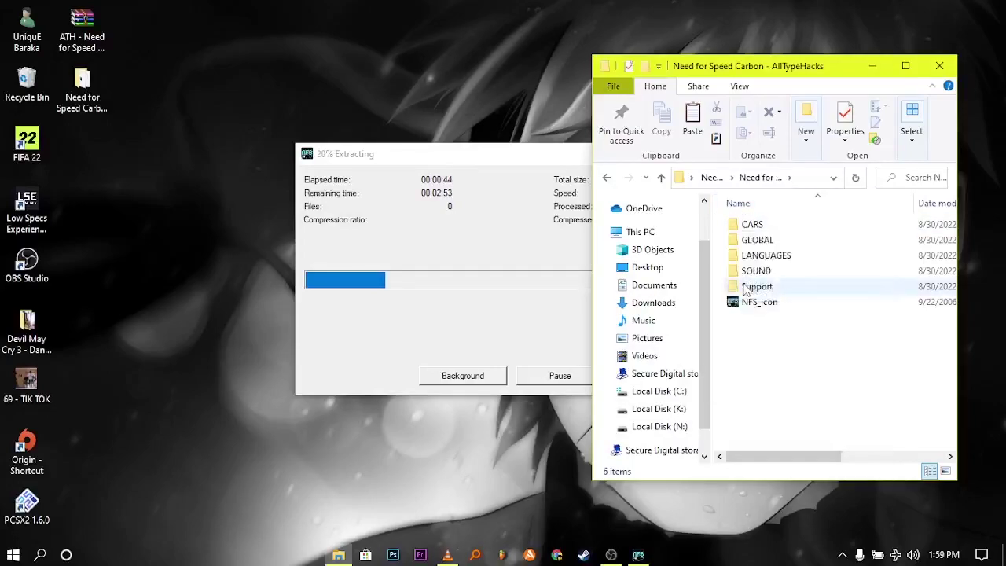
click(606, 180)
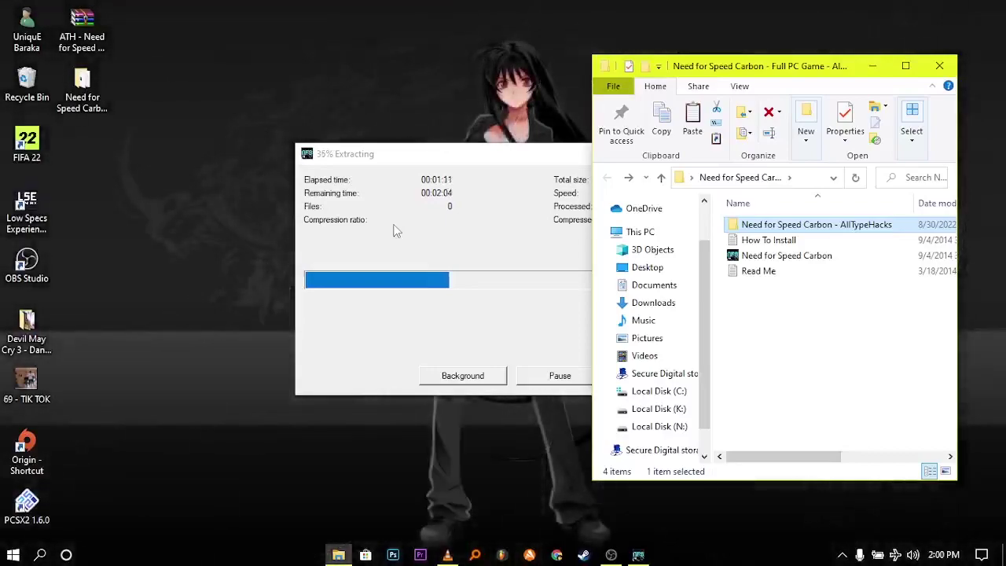
click(396, 231)
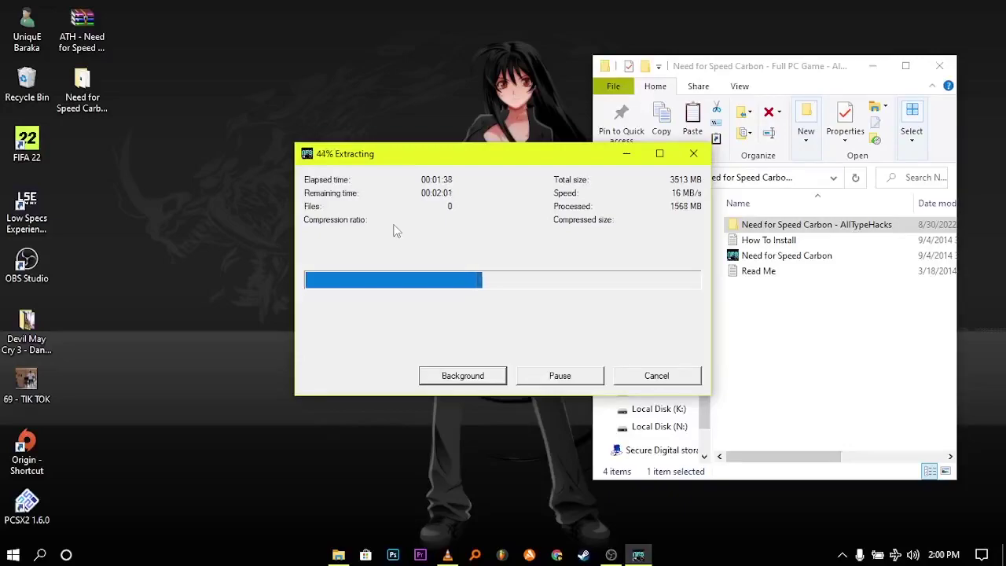
click(217, 244)
right_click(218, 245)
click(223, 255)
right_click(223, 255)
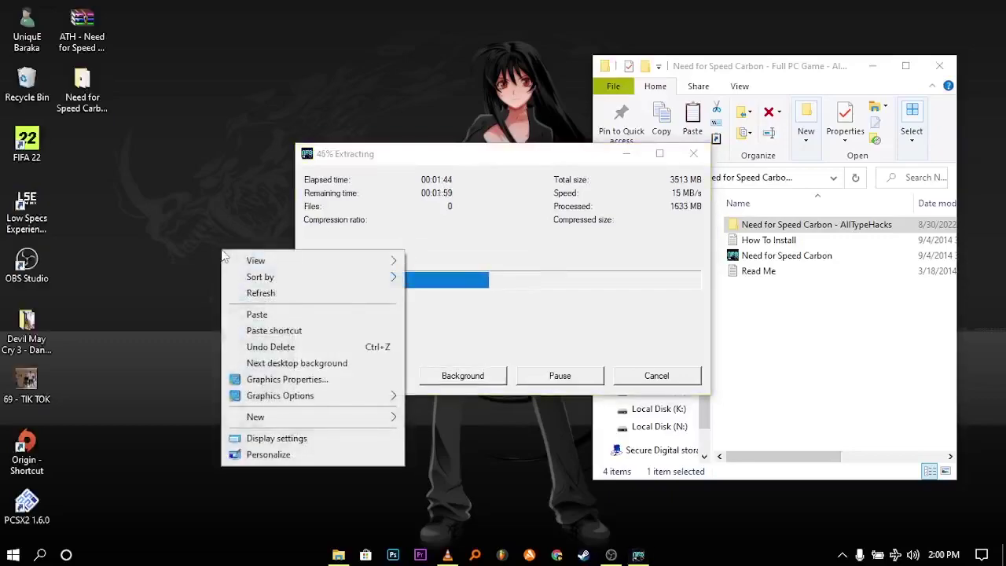
click(261, 293)
right_click(122, 220)
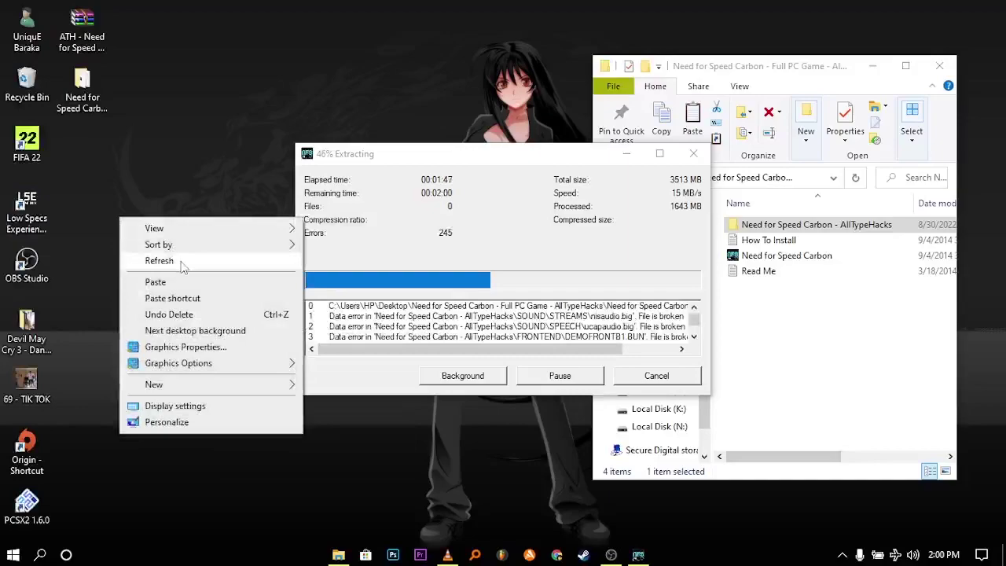
click(160, 260)
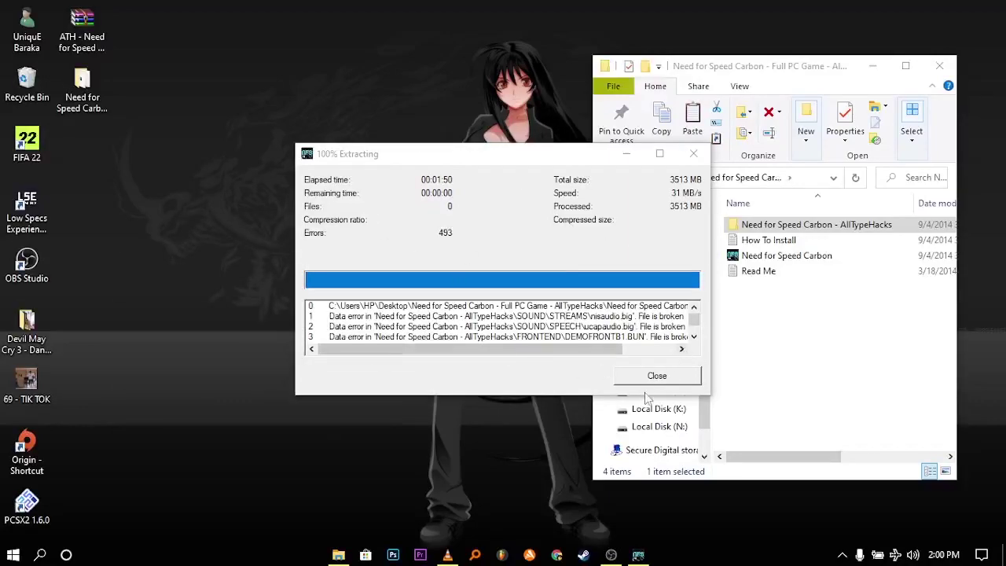
Close the finished game extraction window and refresh the desktop
click(652, 377)
right_click(317, 271)
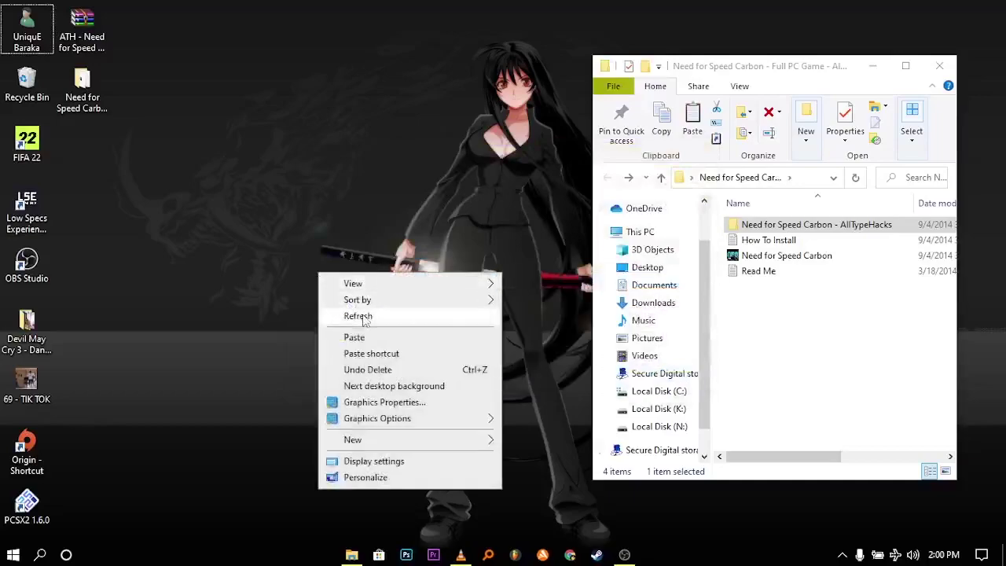
click(364, 316)
right_click(314, 214)
click(364, 257)
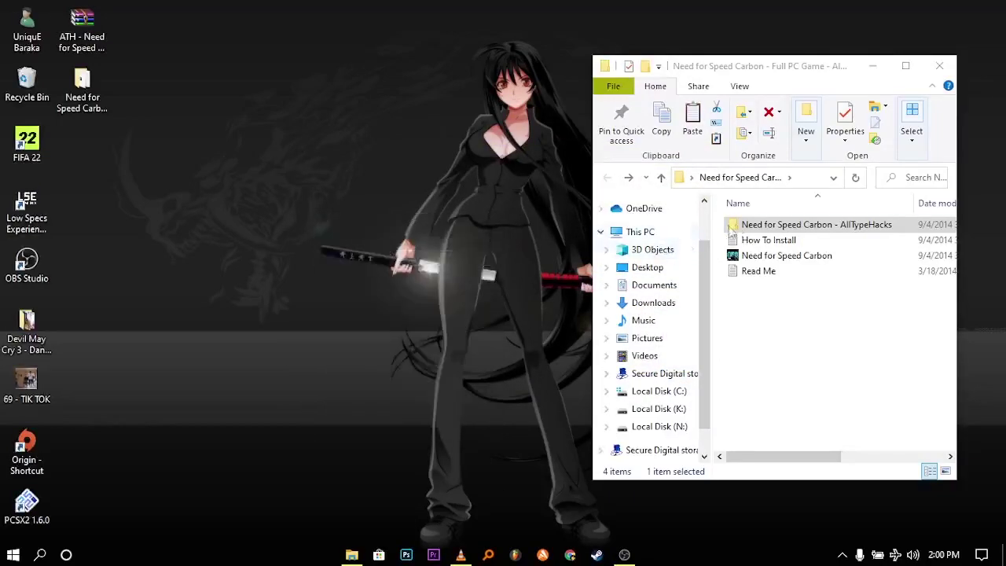
Open the Need for Speed Carbon - AllTypeHacks folder, refresh it and look through the extracted game files to the end of the list
double_click(786, 225)
right_click(721, 254)
click(756, 313)
right_click(717, 291)
click(742, 342)
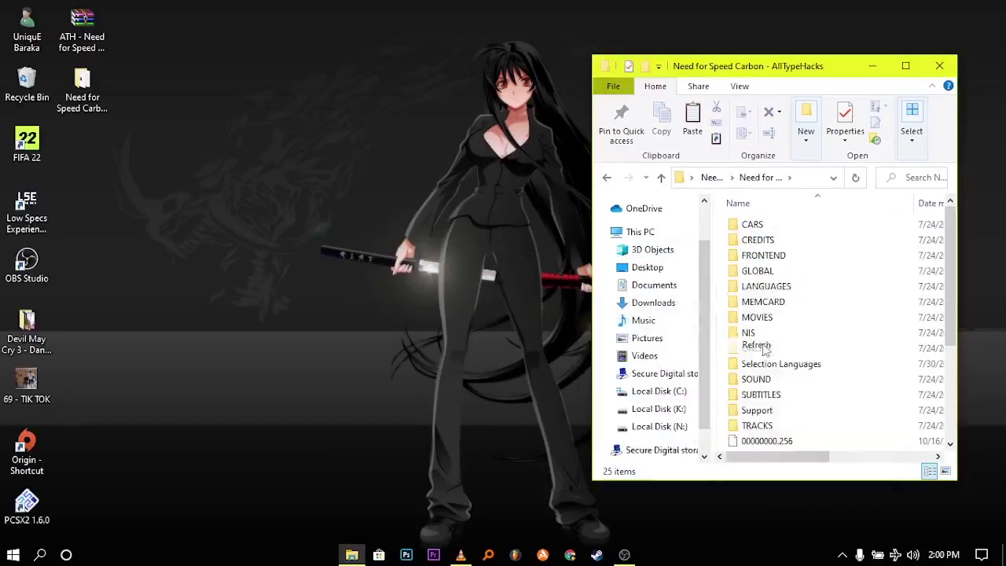
drag(949, 344, 949, 429)
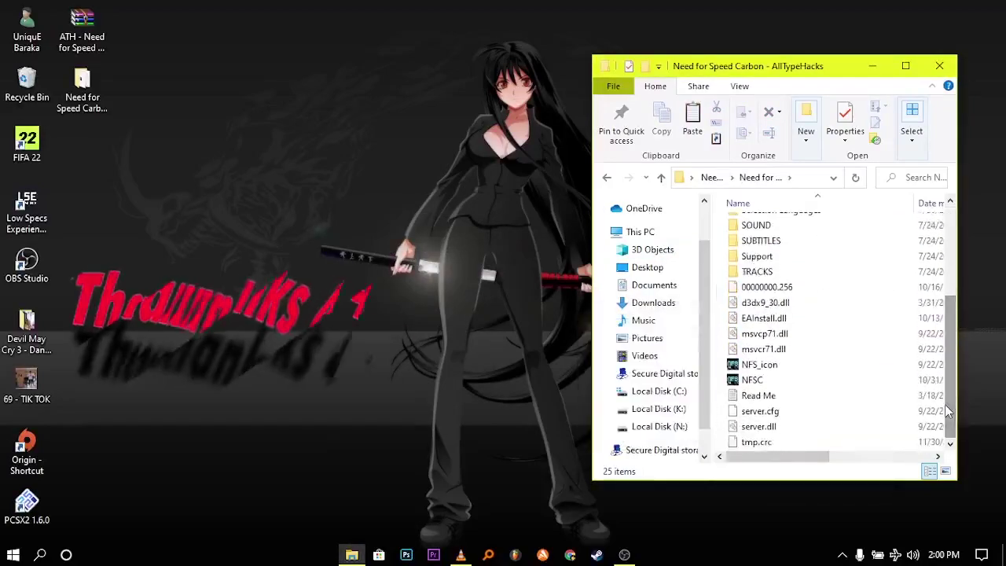